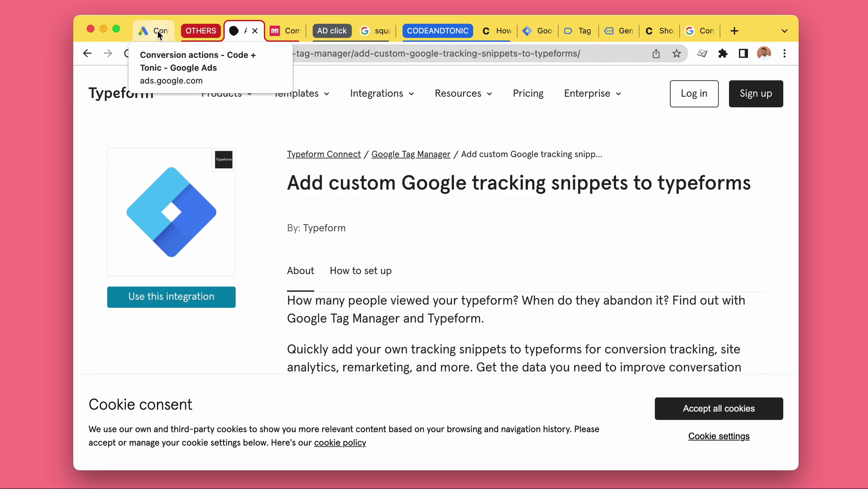
Move the martian.ventures Typeform tracking article's tab ahead of the Typeform integration tab and view it.
drag(278, 30, 240, 32)
scroll(293, 177, down, 1)
Read down the tutorial past the debugging and Real time report sections to the Referral Exclusion List.
click(725, 416)
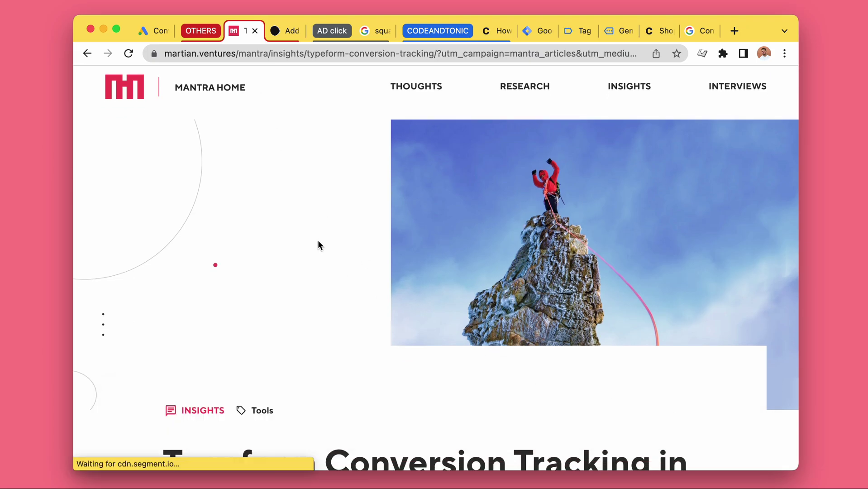
scroll(318, 245, down, 20)
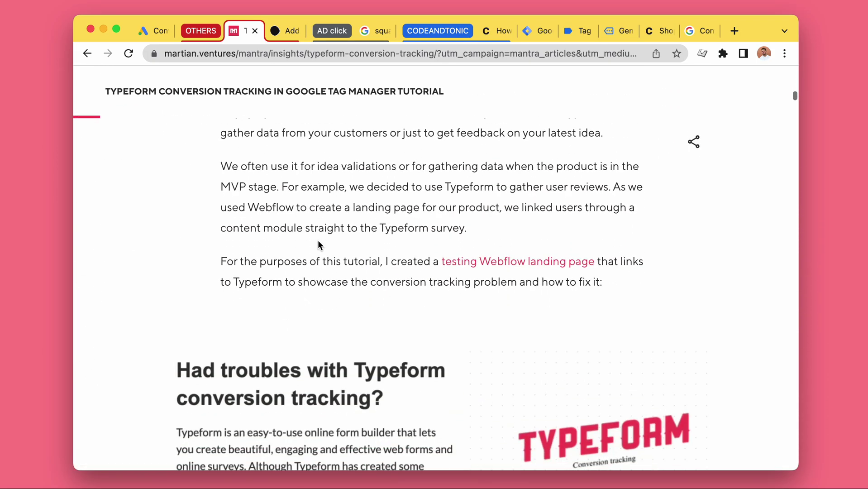
scroll(318, 244, down, 20)
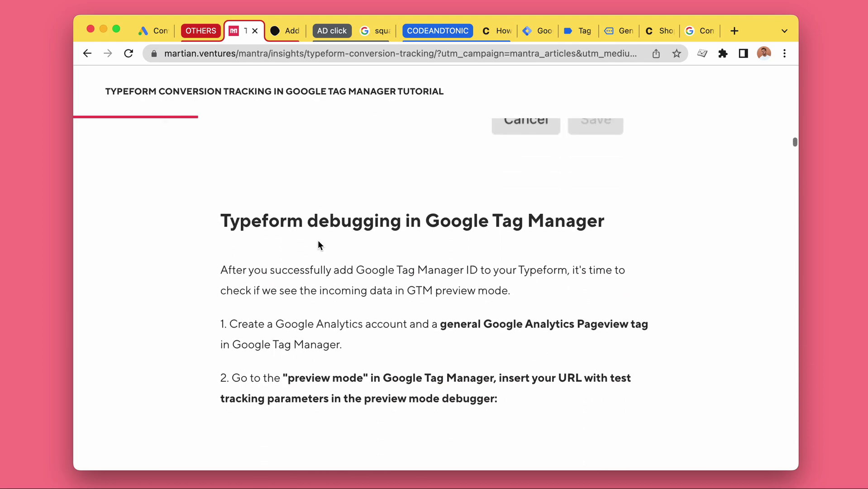
scroll(318, 245, down, 20)
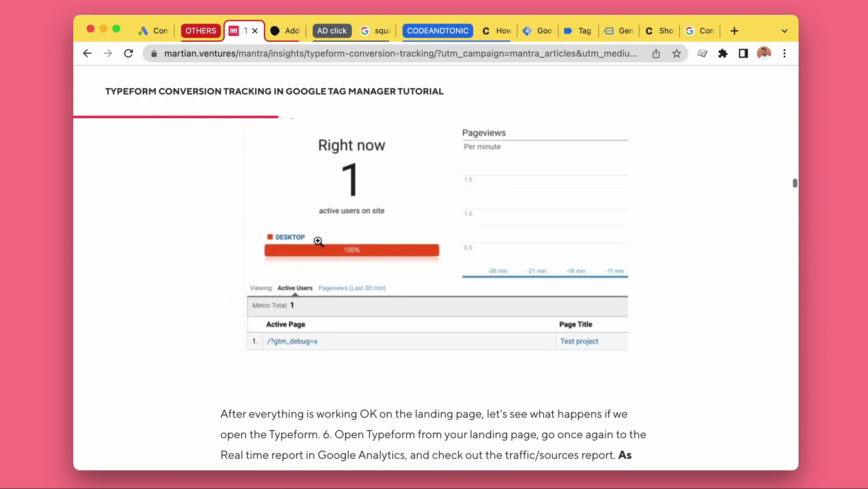
scroll(318, 242, down, 20)
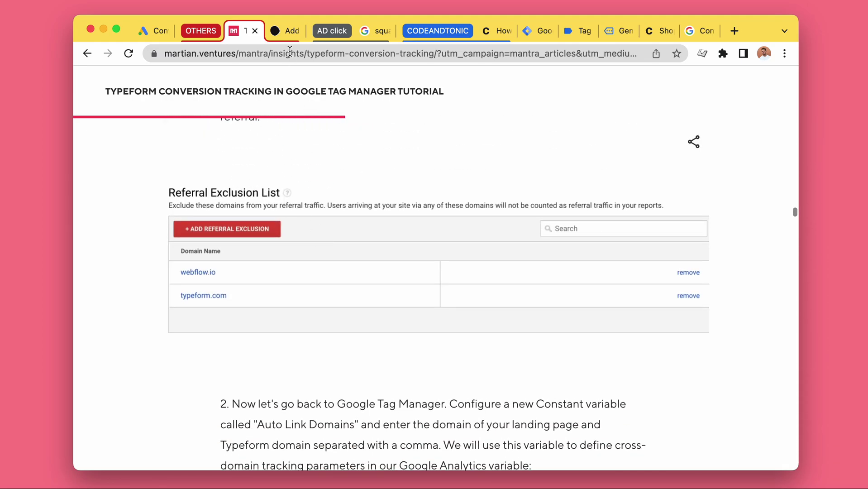
Switch to the Typeform tracking snippets page and highlight its title.
click(285, 30)
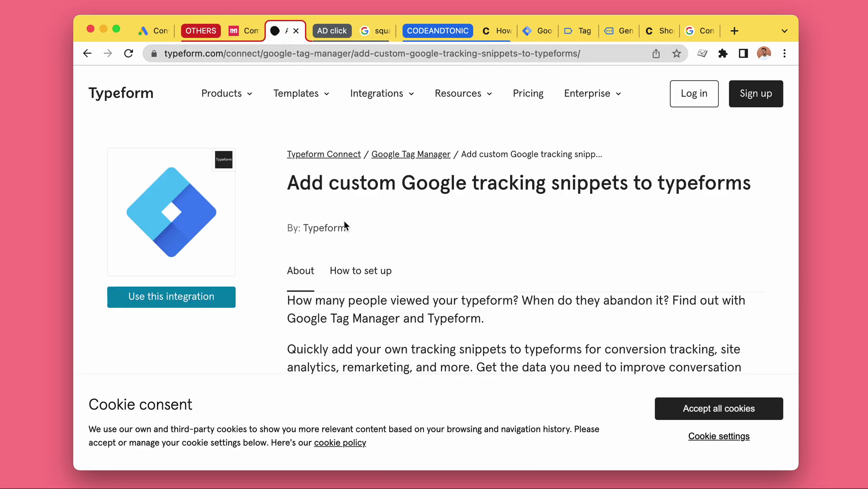
drag(289, 181, 812, 178)
click(708, 180)
Accept all cookies, then scroll through the About description and back to the top.
click(723, 408)
scroll(520, 214, down, 10)
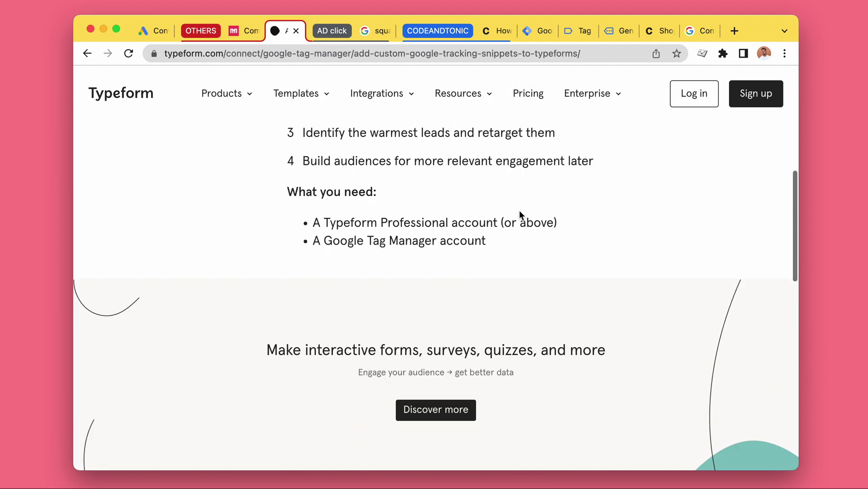
scroll(520, 215, down, 6)
scroll(520, 215, up, 11)
drag(385, 186, 514, 380)
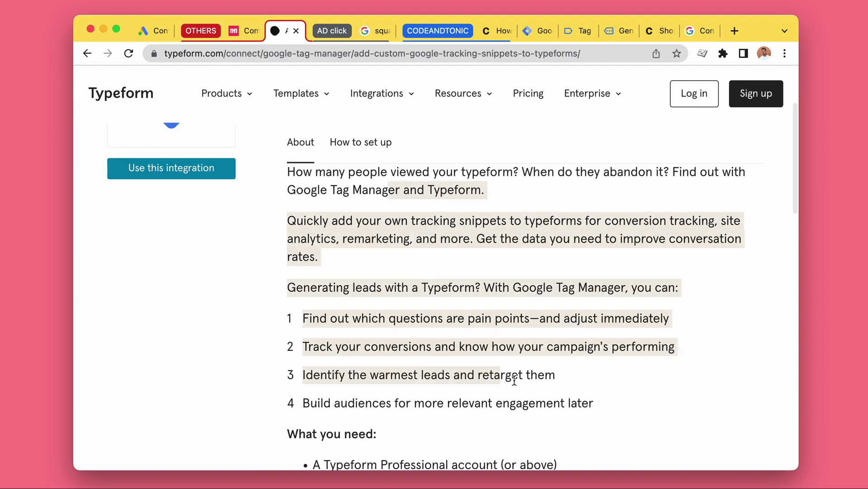
click(515, 380)
scroll(498, 272, up, 3)
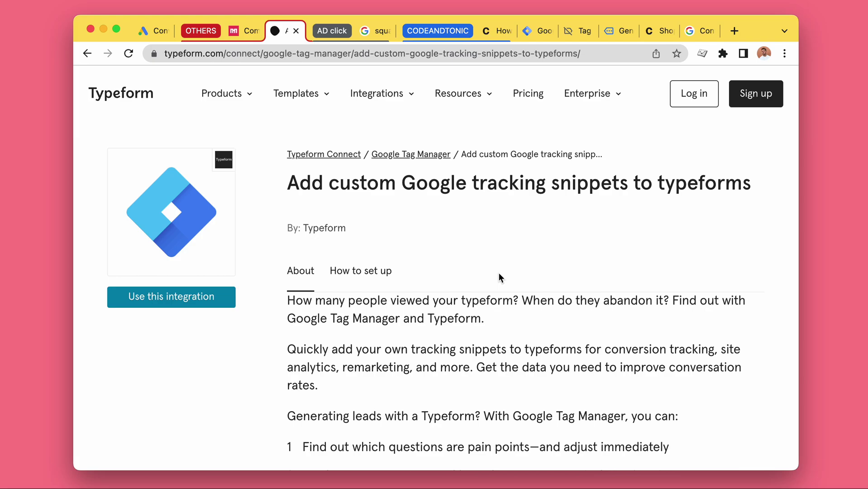
click(158, 31)
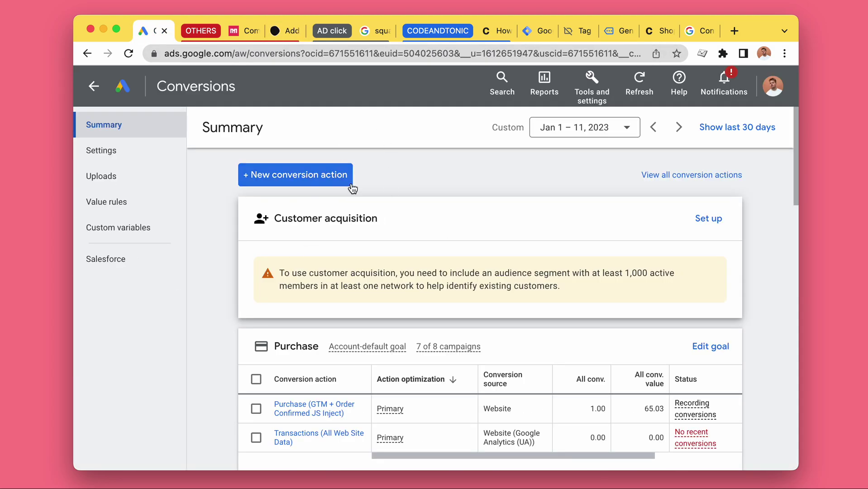
scroll(371, 187, down, 2)
scroll(301, 398, up, 2)
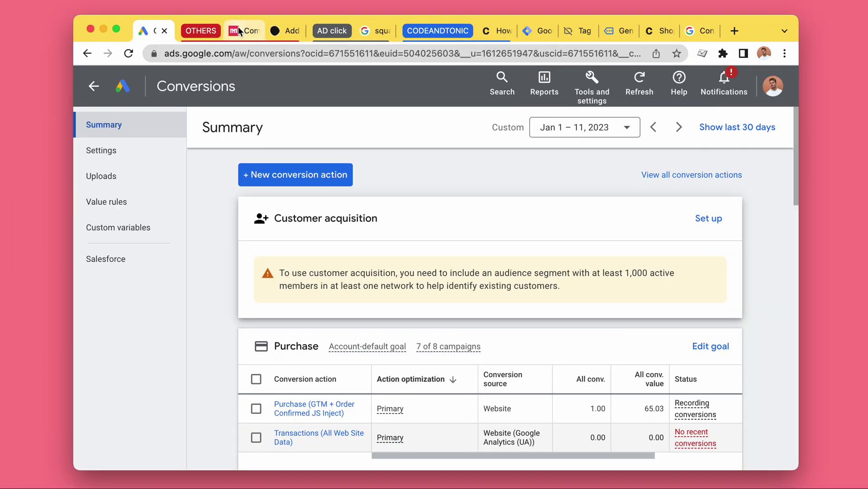
click(242, 31)
scroll(270, 274, down, 5)
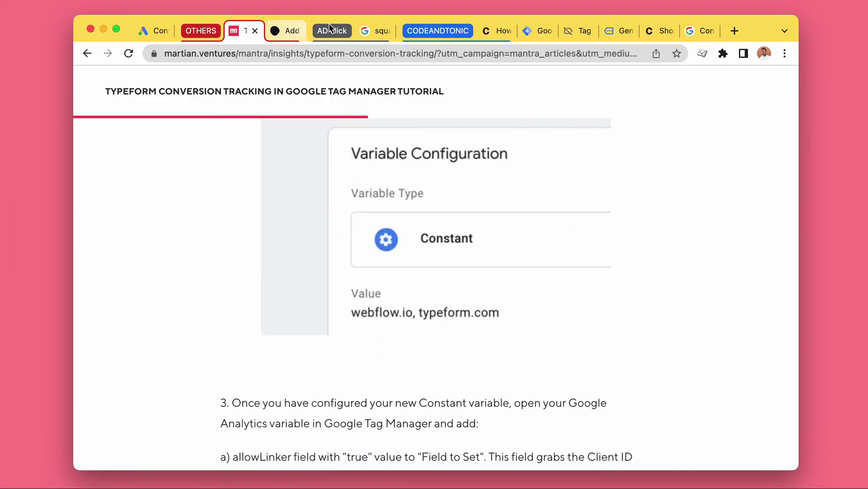
click(285, 31)
scroll(348, 191, down, 5)
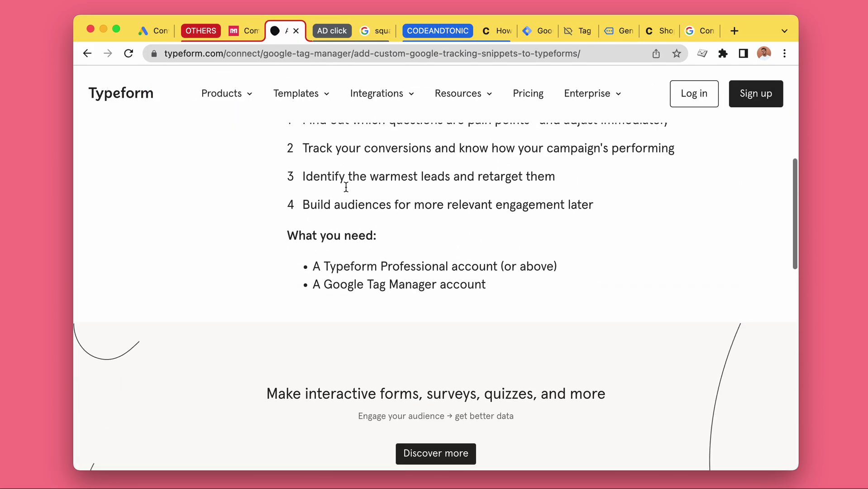
scroll(346, 189, up, 10)
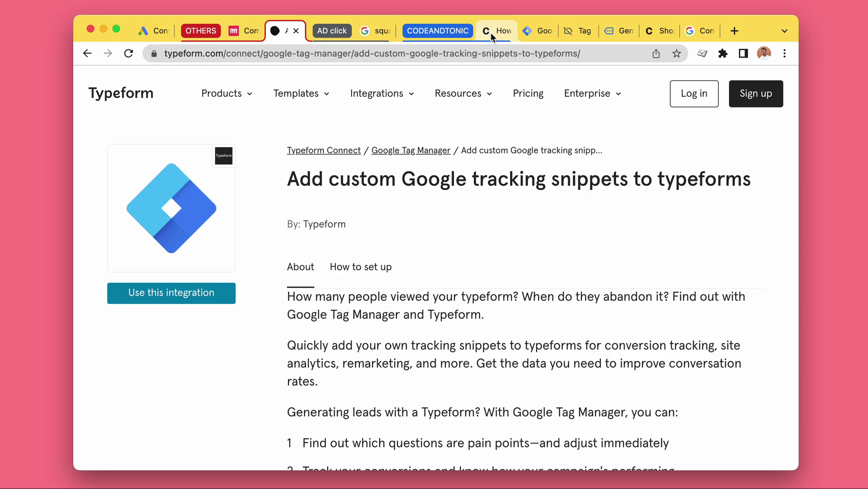
Show the 'squarespace dark mode plugin' results with the Code + Tonic 'Dark Mode for Squarespace' ad.
click(374, 31)
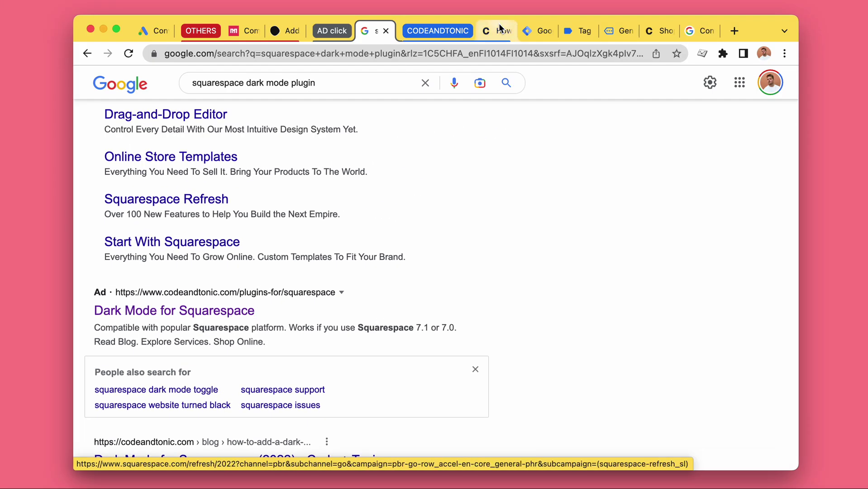
On the Code + Tonic Acuity blog post, list codeandtonic.com cookies in DevTools and reload the page.
click(497, 31)
scroll(191, 222, up, 10)
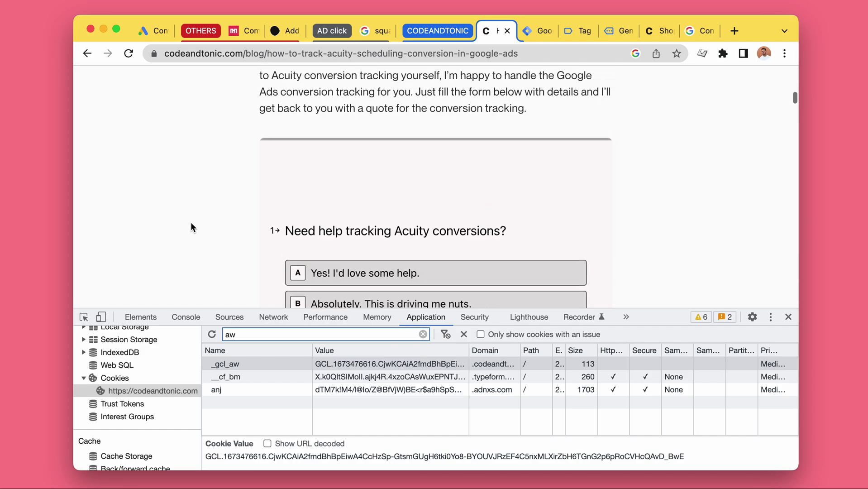
scroll(191, 222, down, 5)
scroll(191, 223, down, 4)
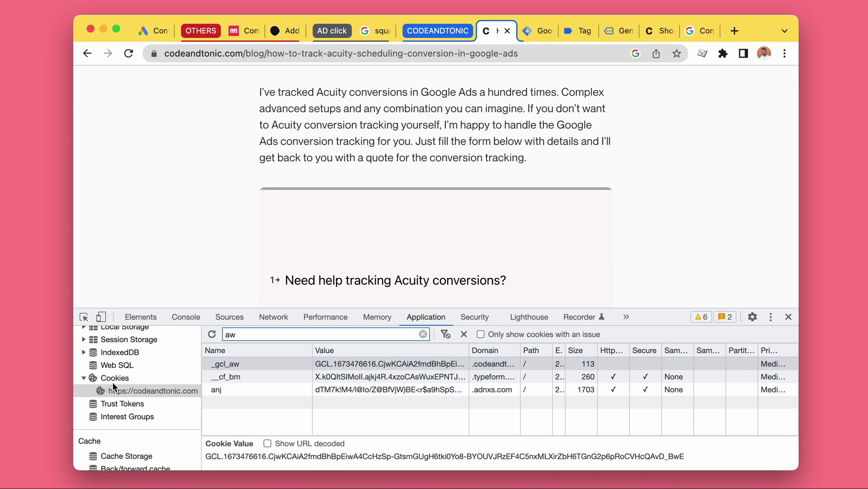
click(89, 378)
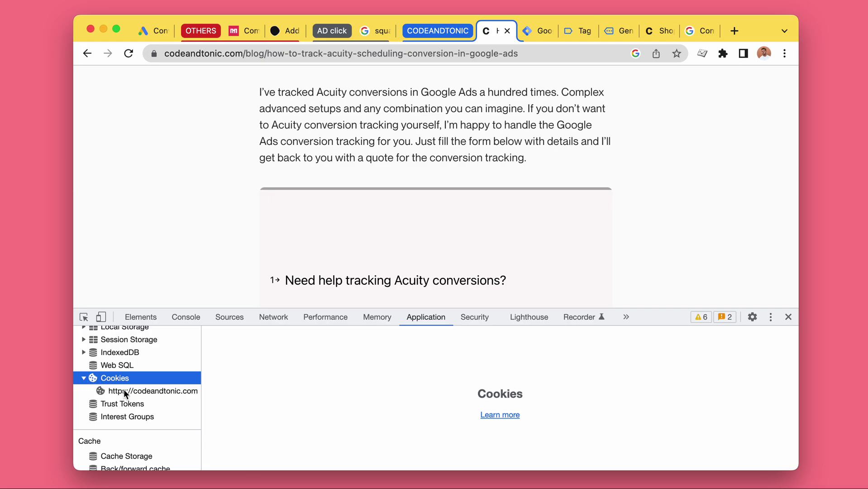
click(151, 391)
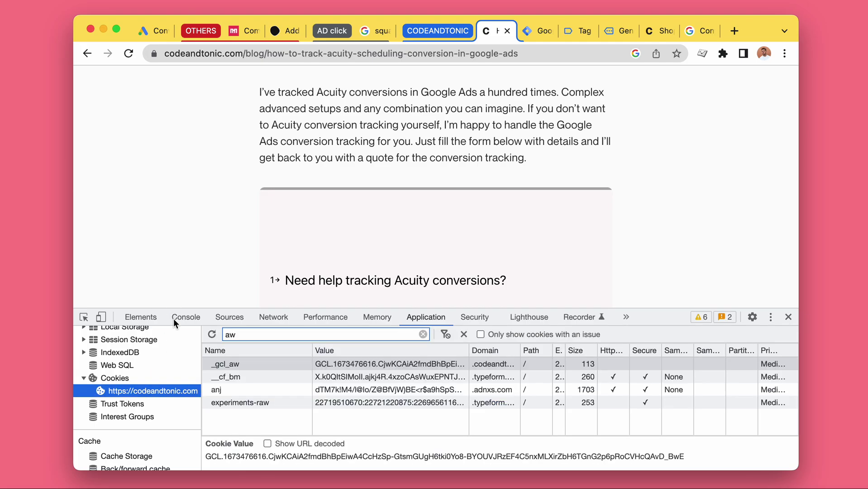
key(super+r)
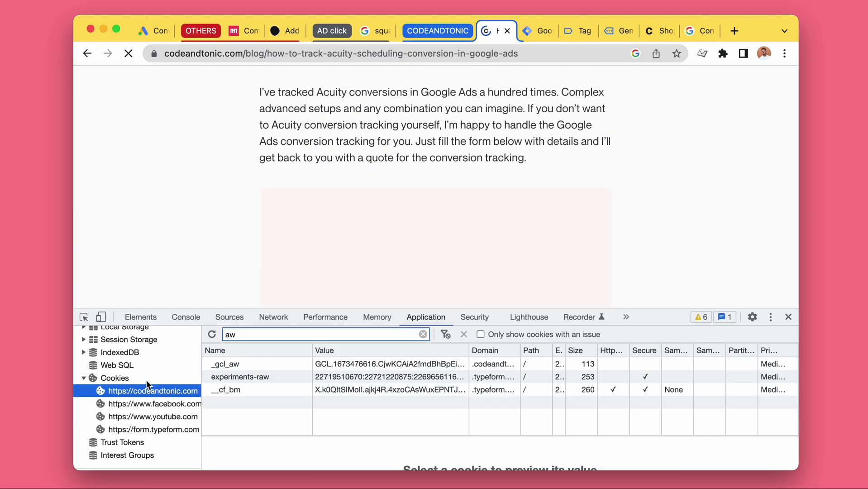
Filter the cookie list by 'aw' and select the _gcl_aw cookie to see its value.
click(254, 332)
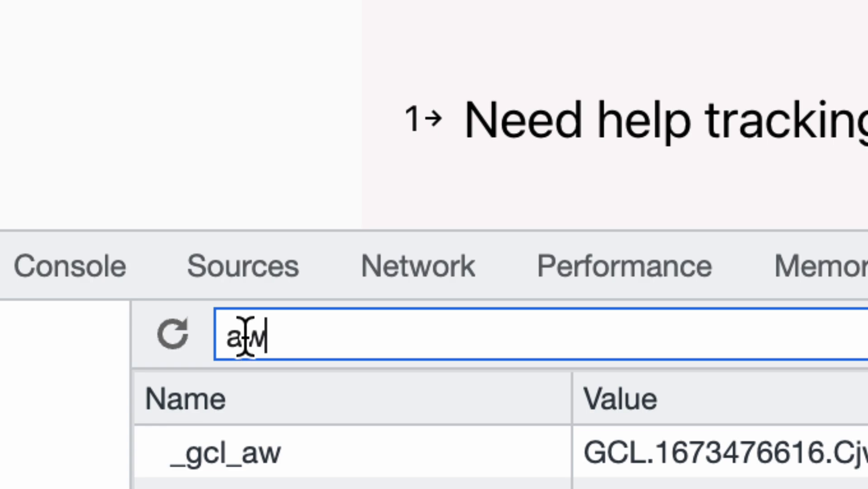
drag(233, 337, 285, 333)
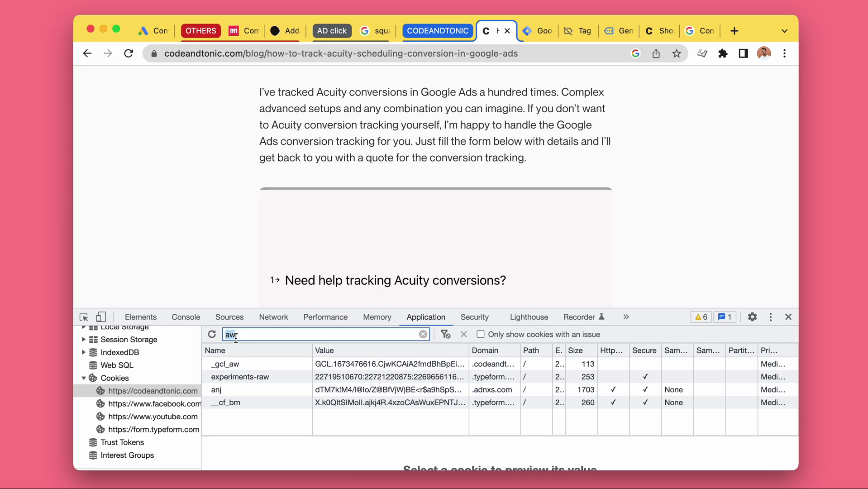
click(243, 363)
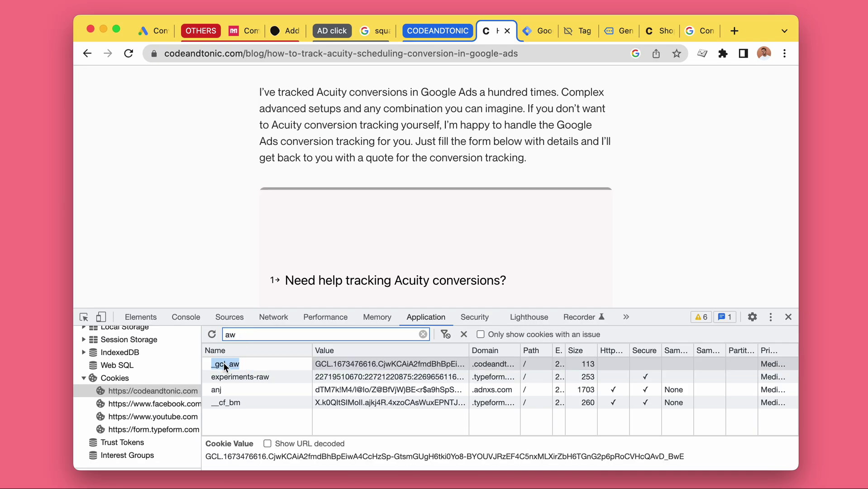
click(317, 365)
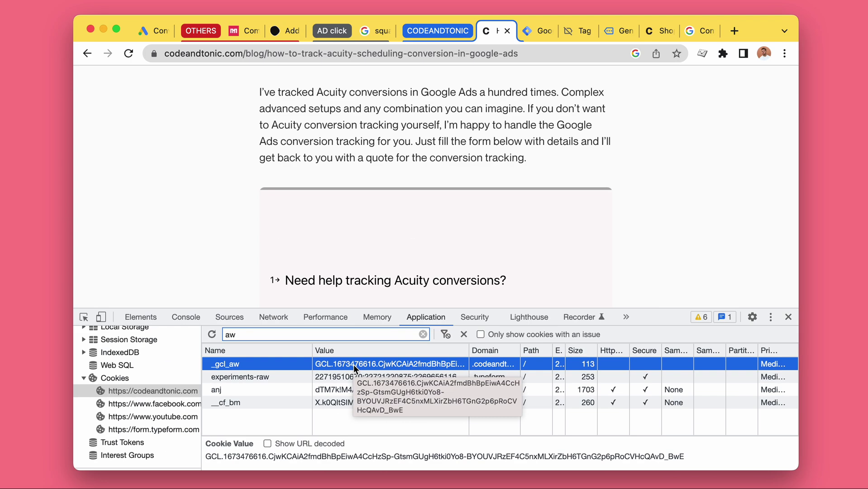
Check the search ad tab, then scroll the blog down to the embedded form and select the _gcl_aw name.
click(381, 31)
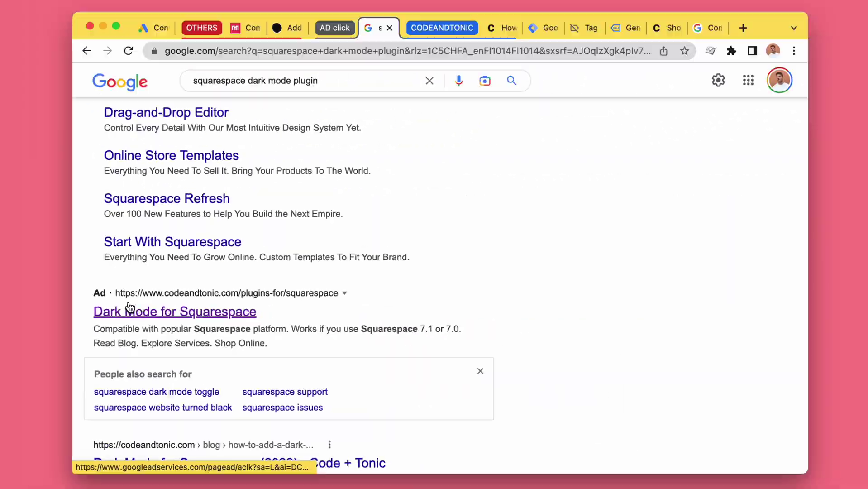
click(498, 28)
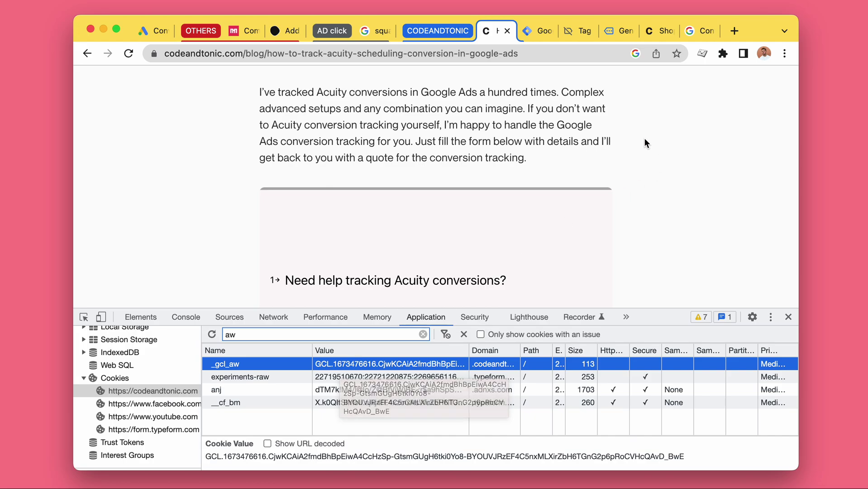
scroll(643, 138, down, 1)
click(641, 138)
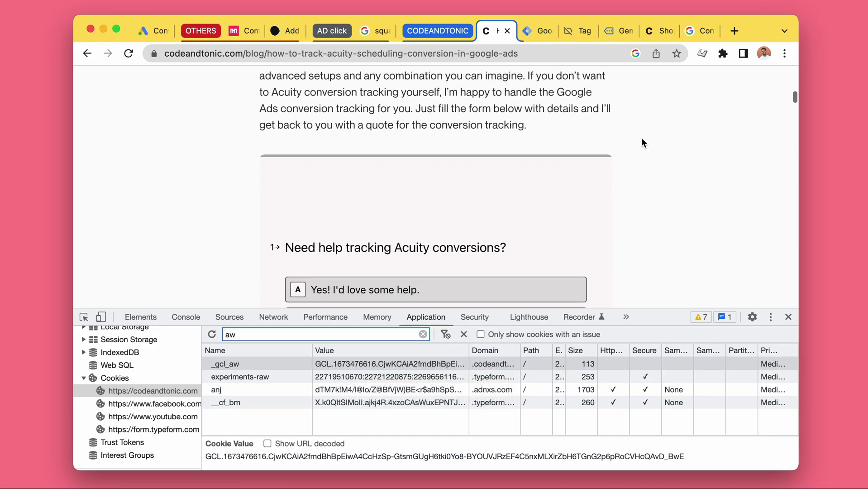
scroll(642, 138, down, 2)
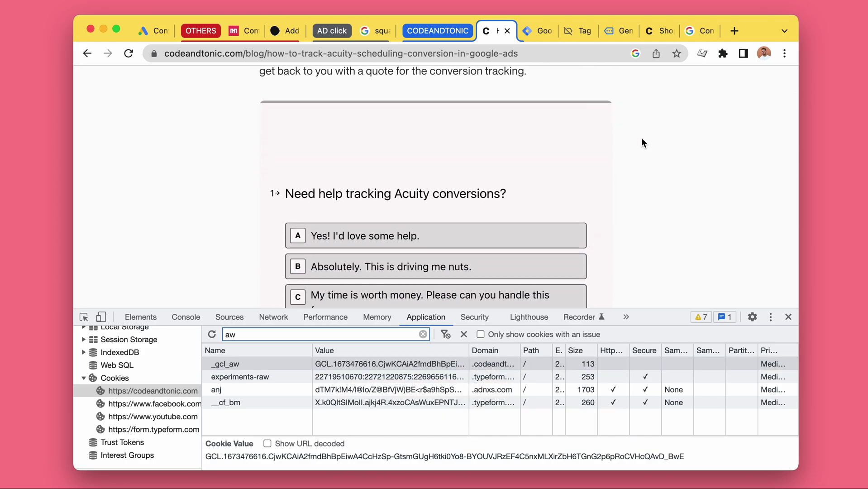
scroll(660, 148, down, 1)
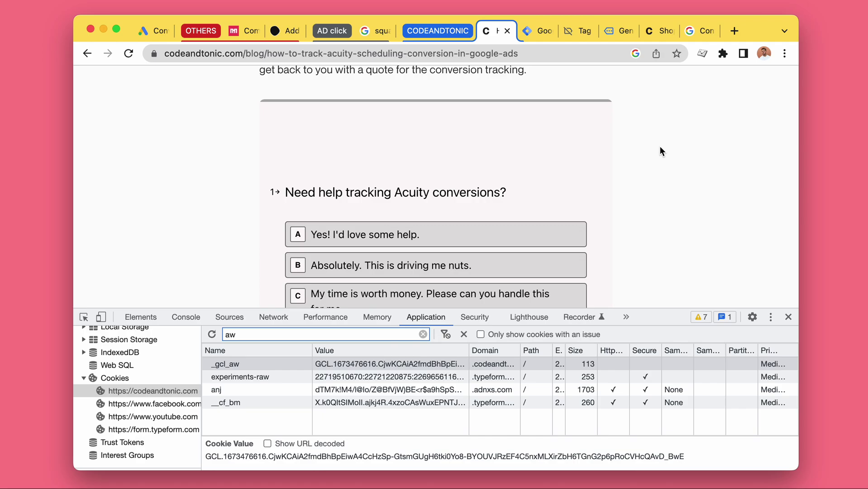
scroll(467, 133, down, 1)
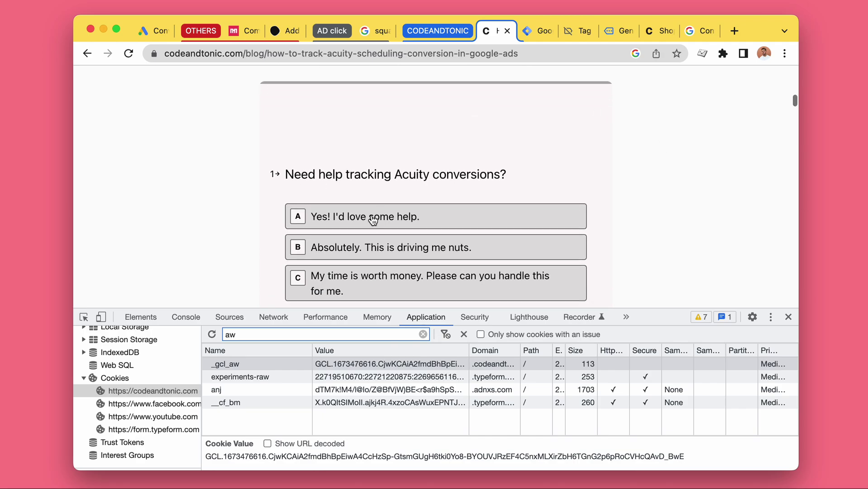
scroll(452, 141, down, 1)
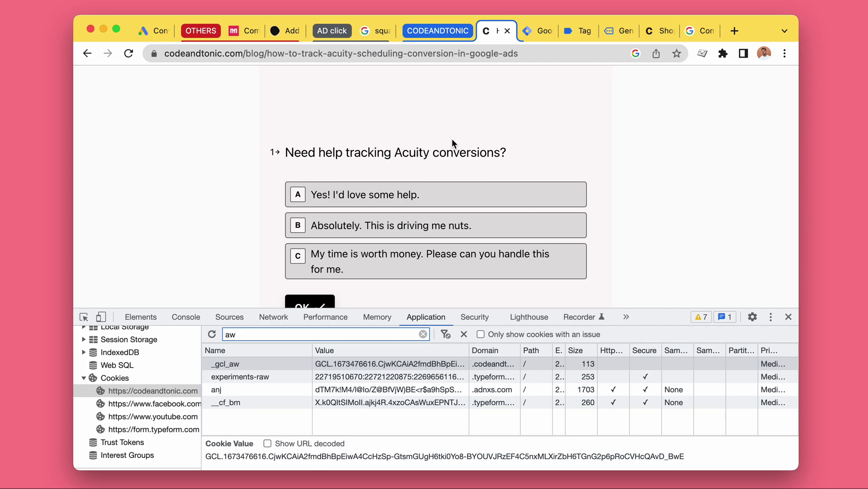
double_click(231, 364)
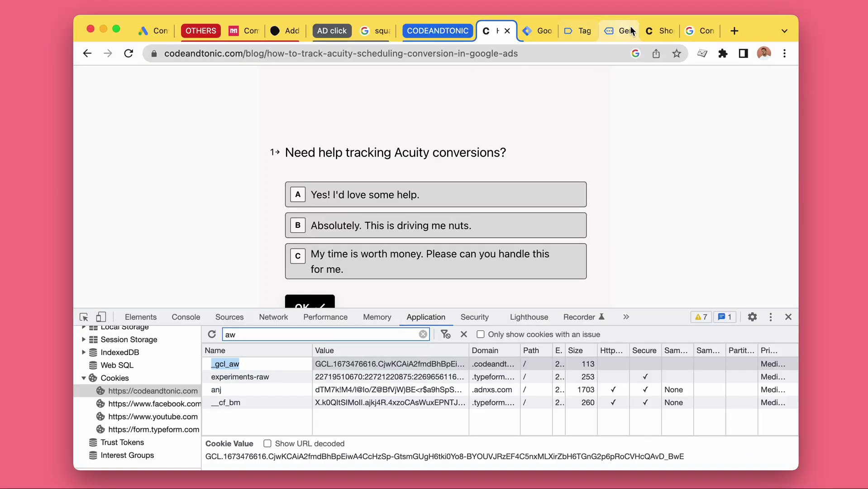
Move the GTM Help conversion linker tab beside the blog tab and highlight 'The conversion linker tag'.
click(546, 32)
key(ctrl+Tab)
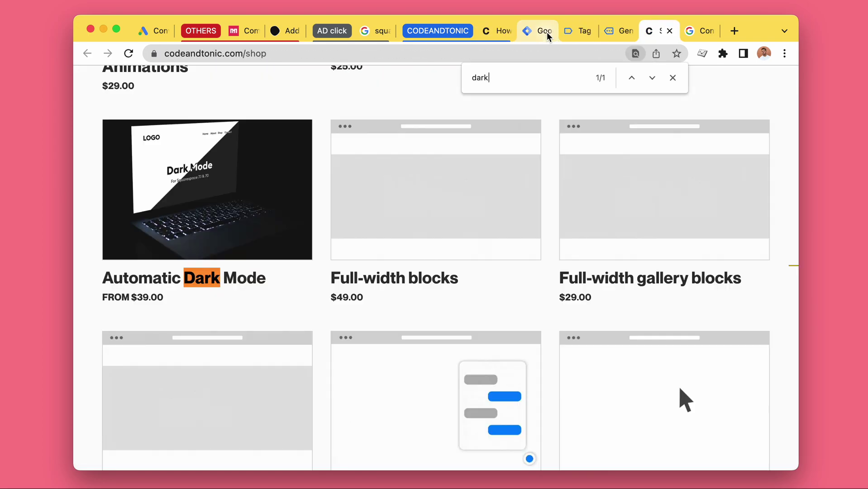
key(ctrl+Tab)
drag(692, 32, 539, 31)
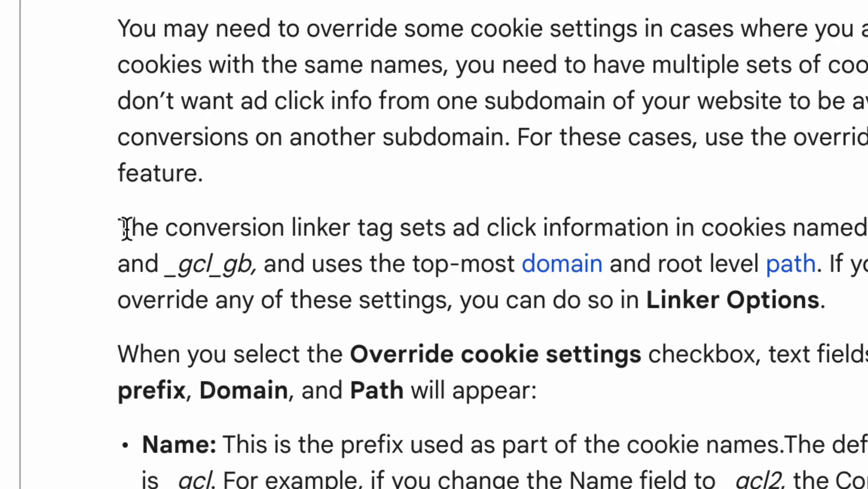
drag(127, 240, 242, 241)
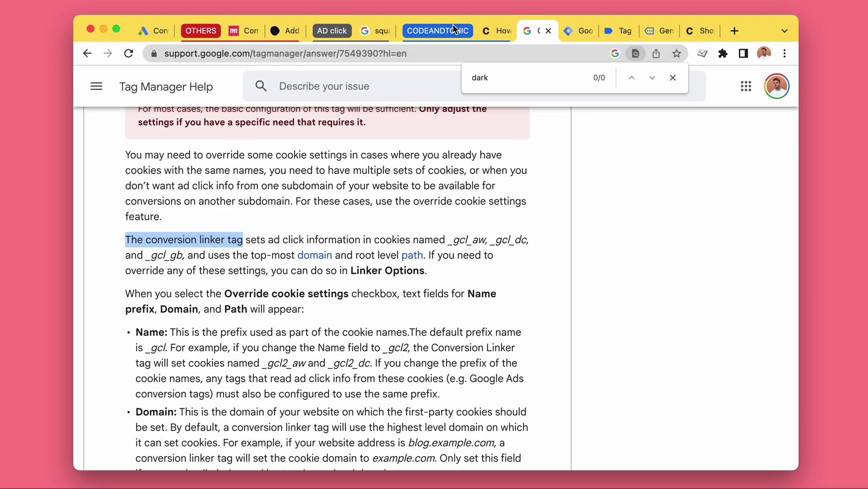
click(375, 31)
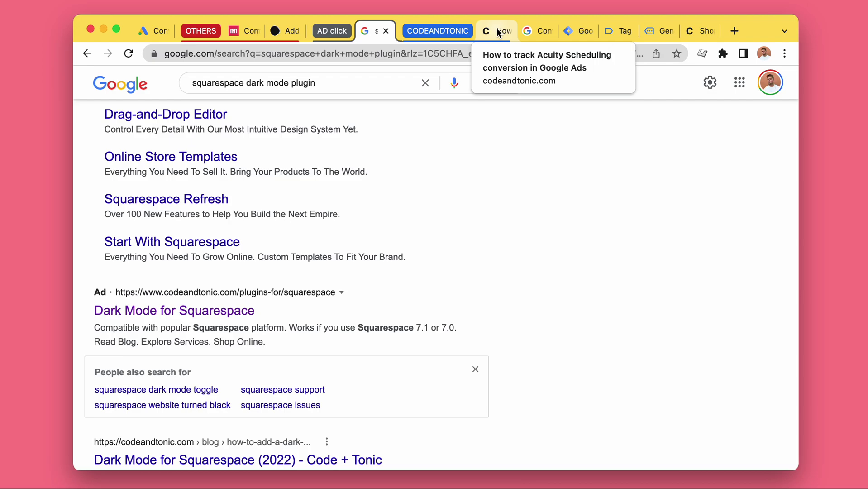
Copy the _gcl_aw cookie name into the DevTools cookie filter on the blog tab.
click(499, 33)
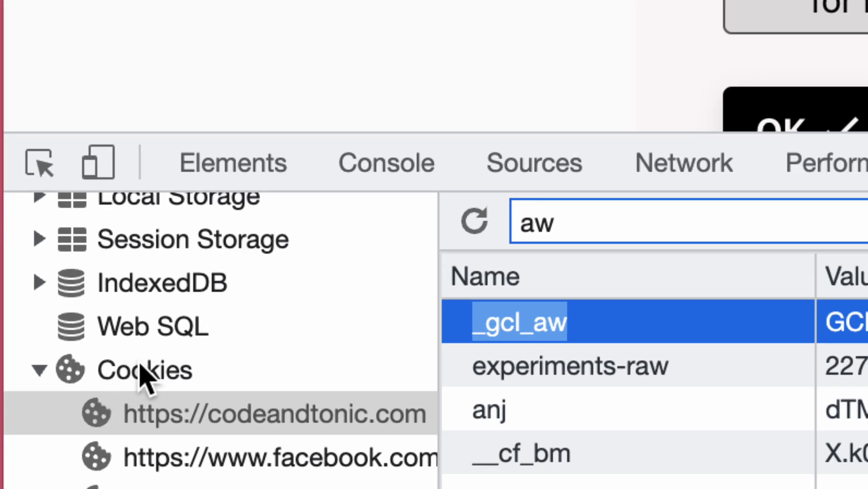
double_click(534, 322)
key(super+c)
double_click(573, 221)
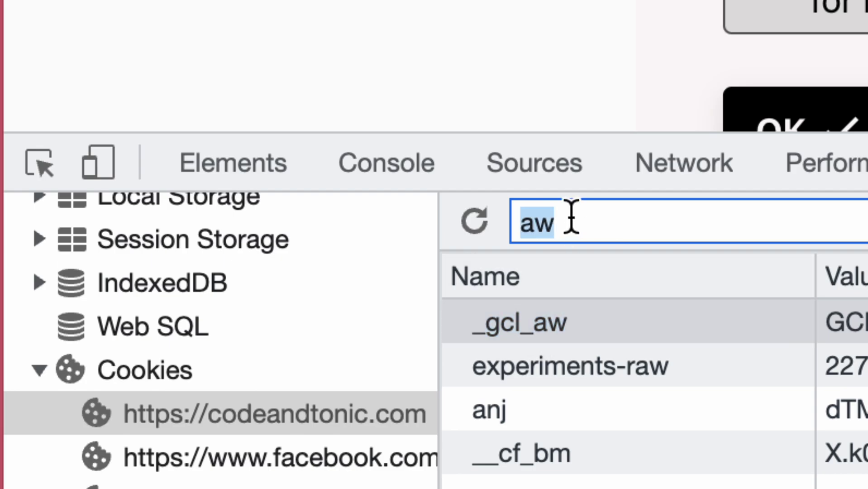
key(super+v)
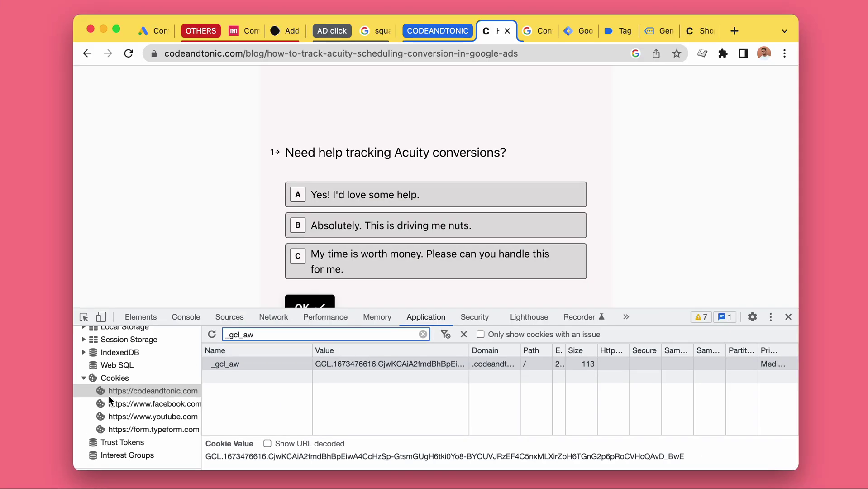
scroll(133, 409, down, 1)
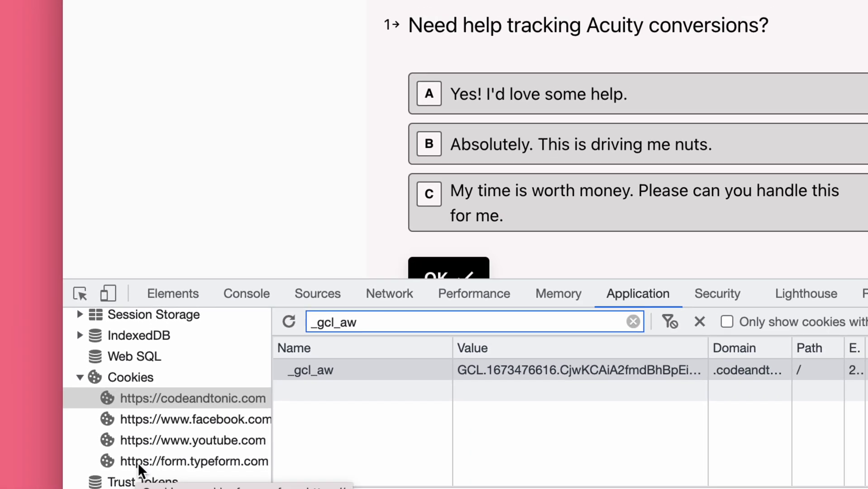
Toggle between form.typeform.com and codeandtonic.com cookies to show _gcl_aw only on codeandtonic.com.
click(137, 460)
click(156, 401)
click(163, 460)
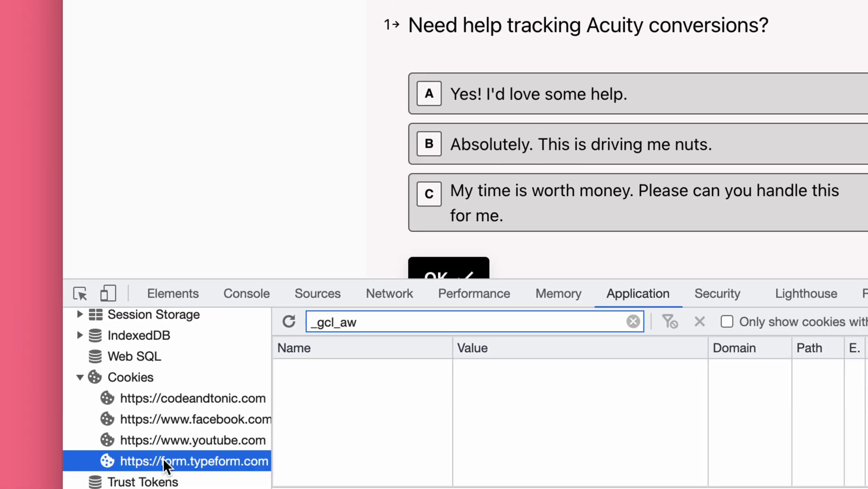
click(174, 398)
click(174, 459)
click(184, 397)
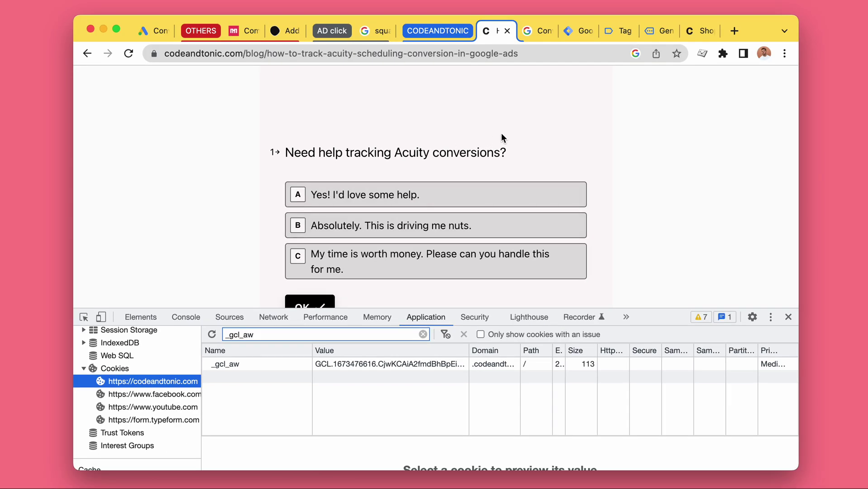
Inspect the embedded form and scroll Elements up to its form.typeform.com/to/EFQvQSDJ iframe.
key(super+shift+c)
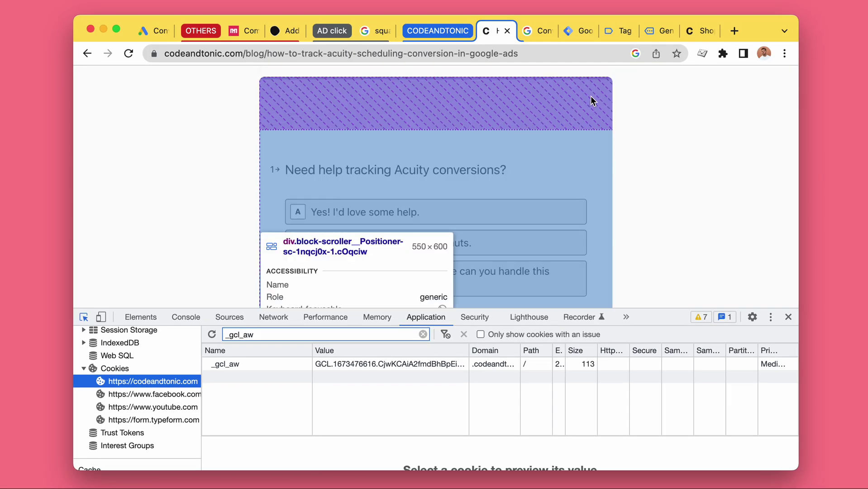
click(590, 103)
scroll(366, 412, up, 3)
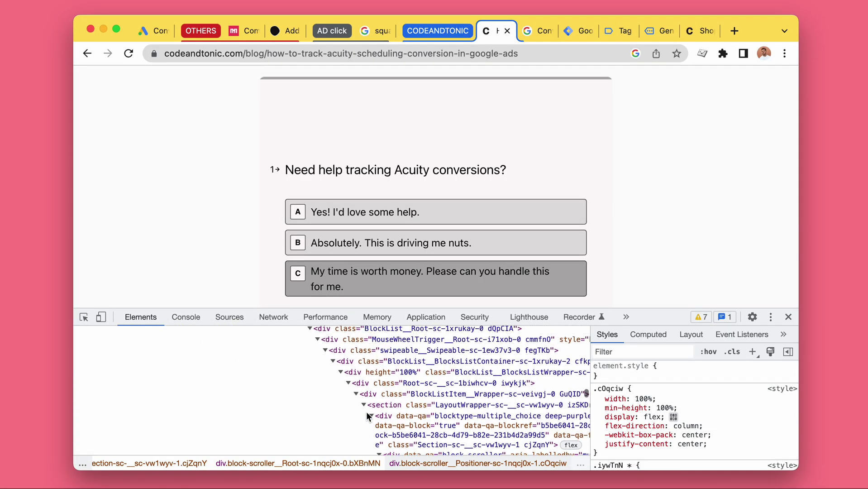
scroll(365, 411, up, 10)
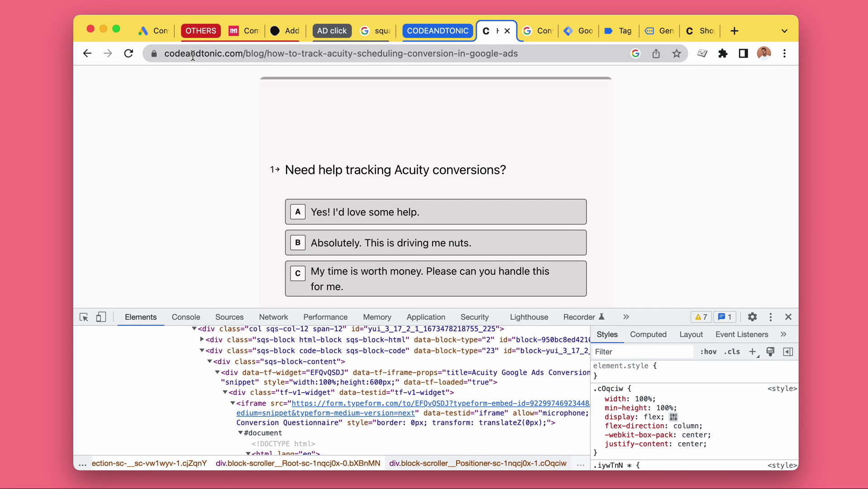
Back in Application cookies, compare codeandtonic.com with form.typeform.com, then return to the Martian Ventures tutorial.
click(420, 316)
click(149, 398)
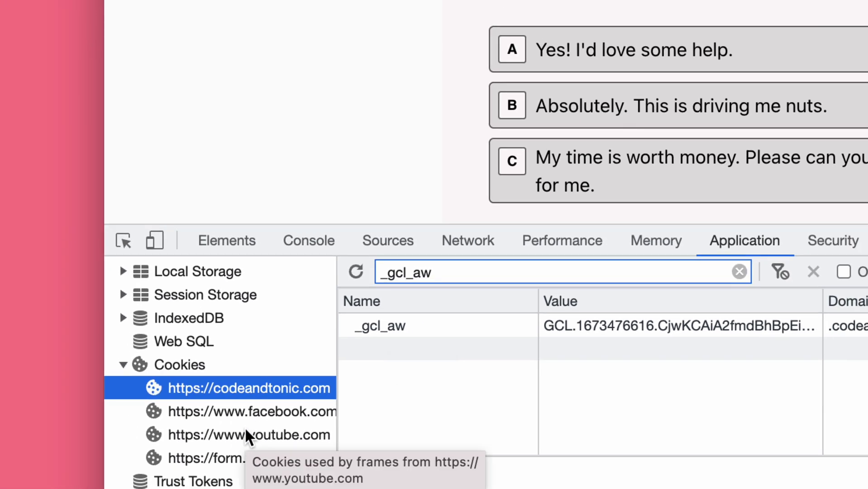
click(234, 455)
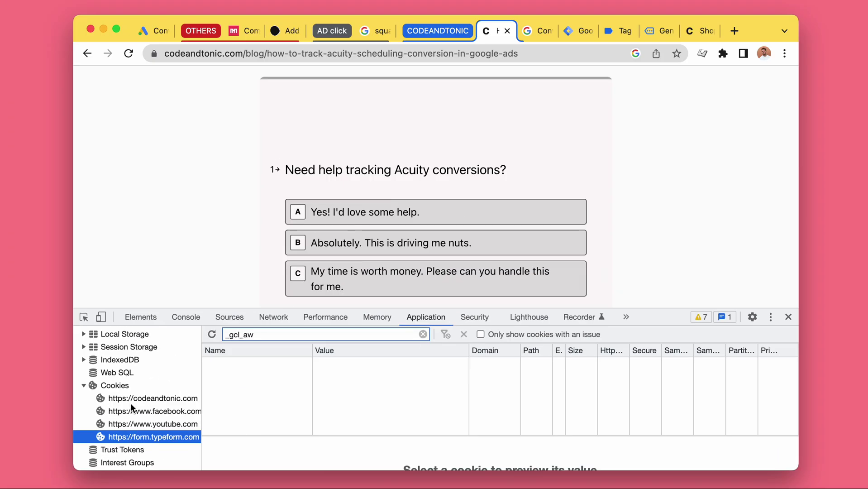
click(247, 38)
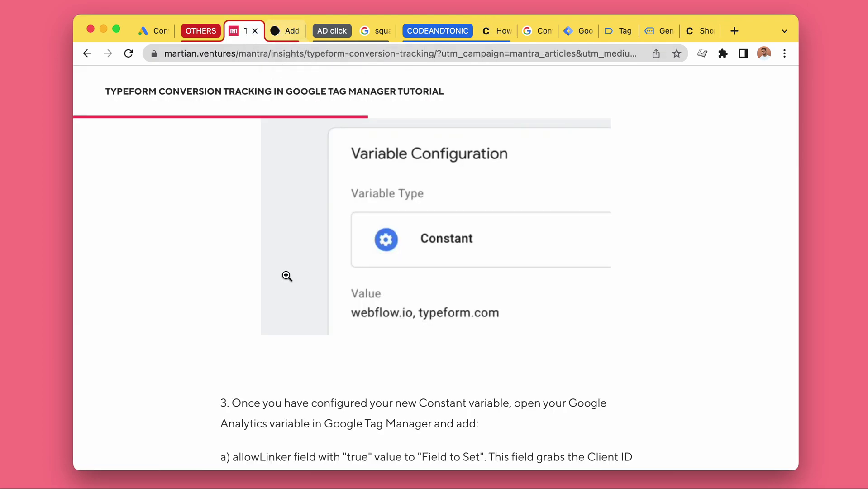
Highlight the Typeform integration page title, then return to the Acuity post's _gcl_aw-filtered cookie view.
scroll(286, 275, up, 15)
click(291, 27)
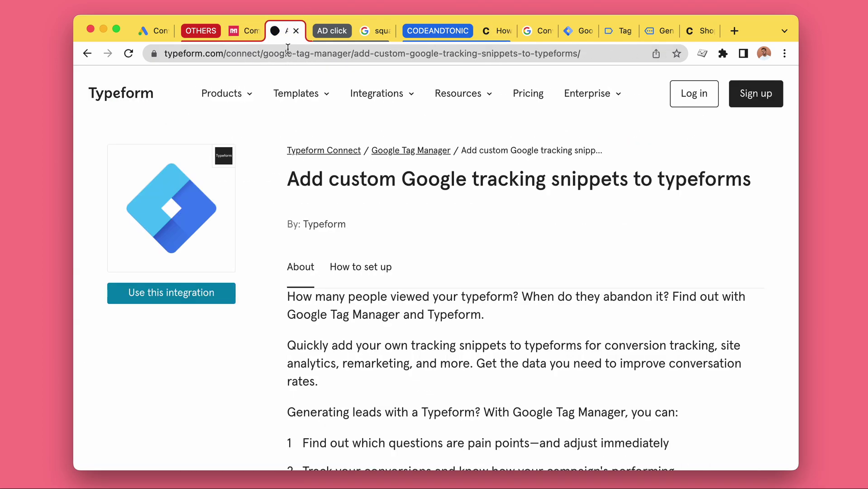
scroll(339, 208, down, 1)
drag(299, 172, 515, 175)
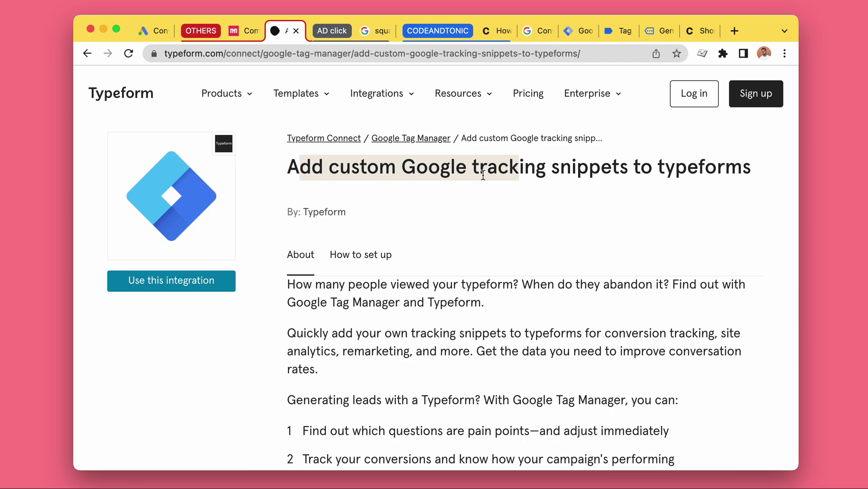
scroll(483, 175, down, 8)
scroll(483, 175, up, 9)
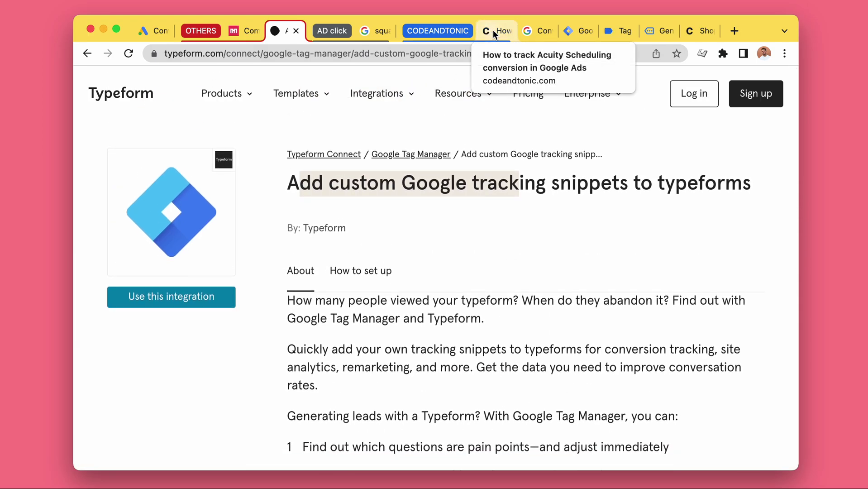
click(493, 29)
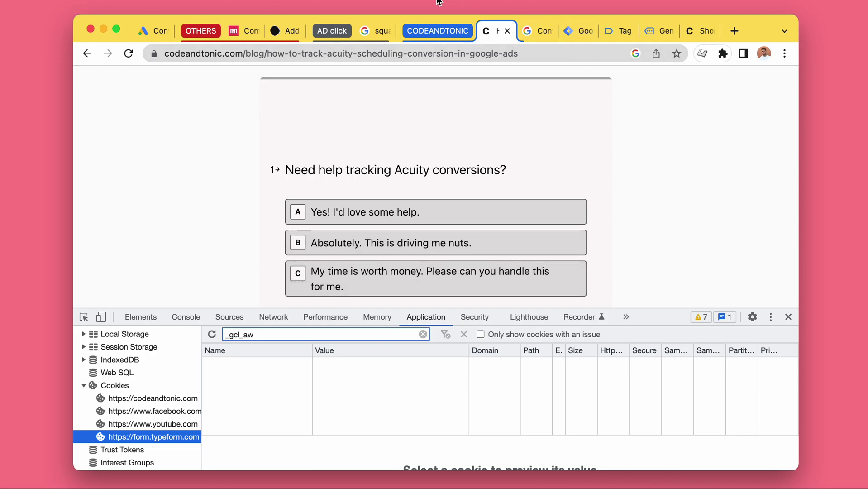
click(377, 33)
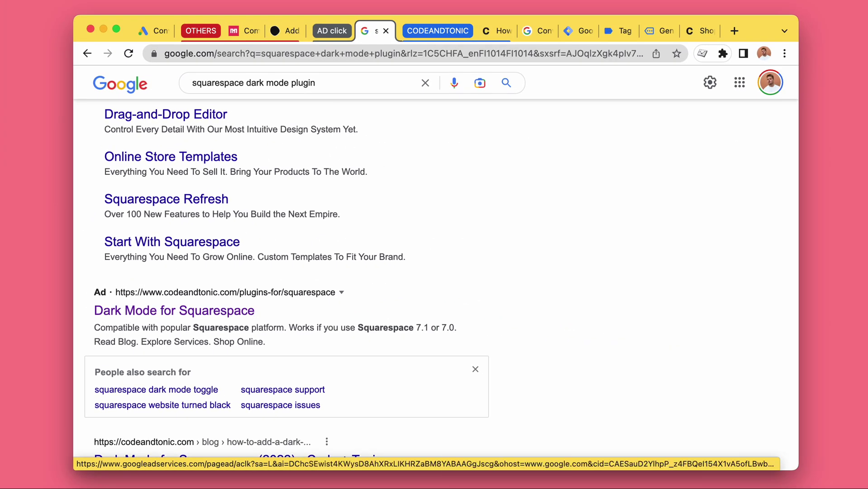
click(499, 31)
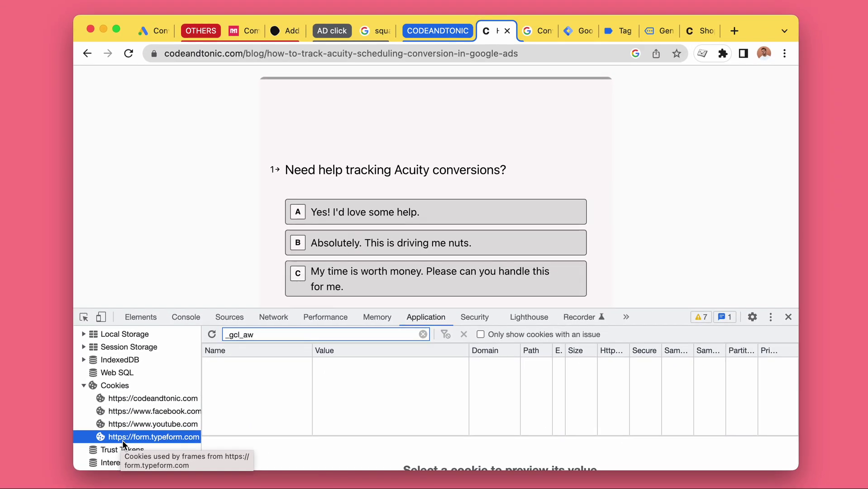
click(375, 30)
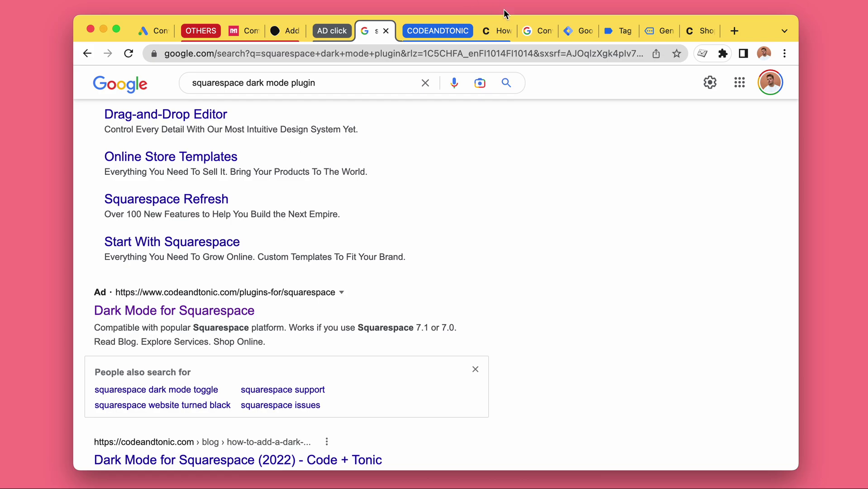
key(ctrl+Tab)
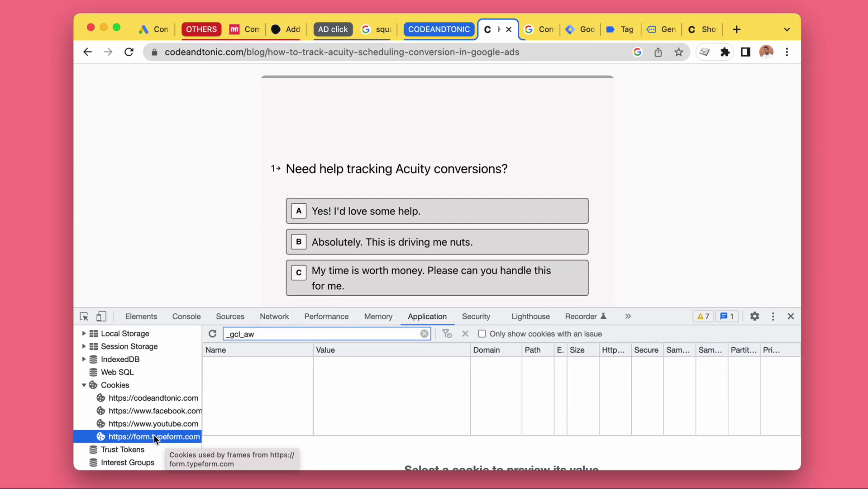
click(149, 397)
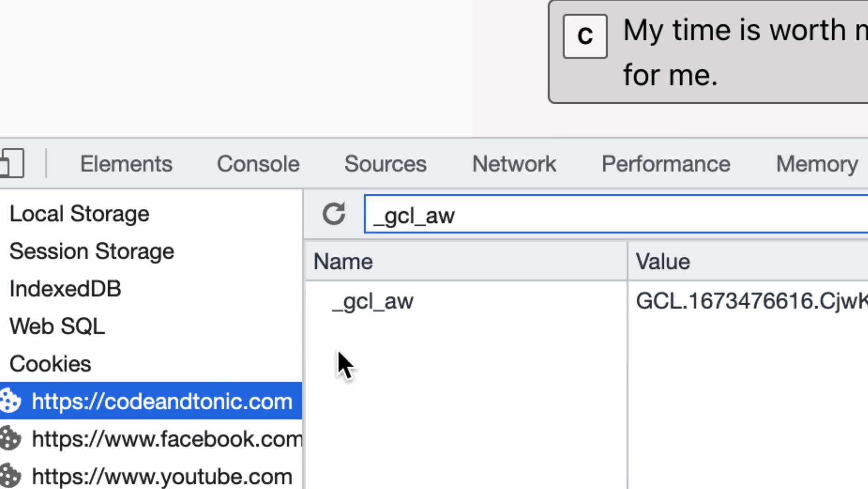
Select the _gcl_aw cookie to show its Cookie Value and give the embedded form more room.
click(437, 301)
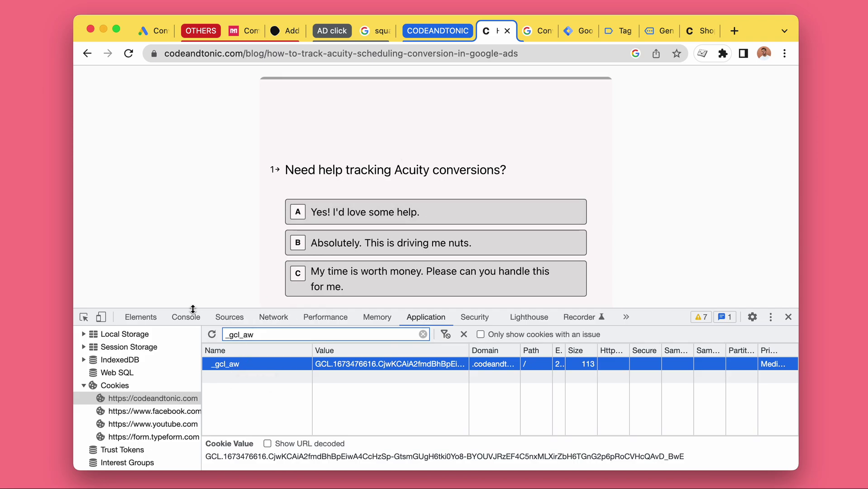
scroll(453, 216, down, 1)
drag(661, 310, 659, 379)
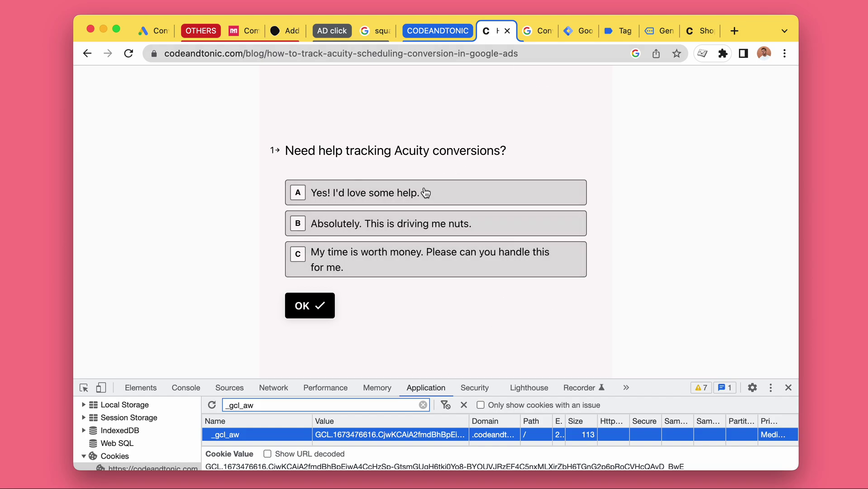
scroll(454, 333, up, 1)
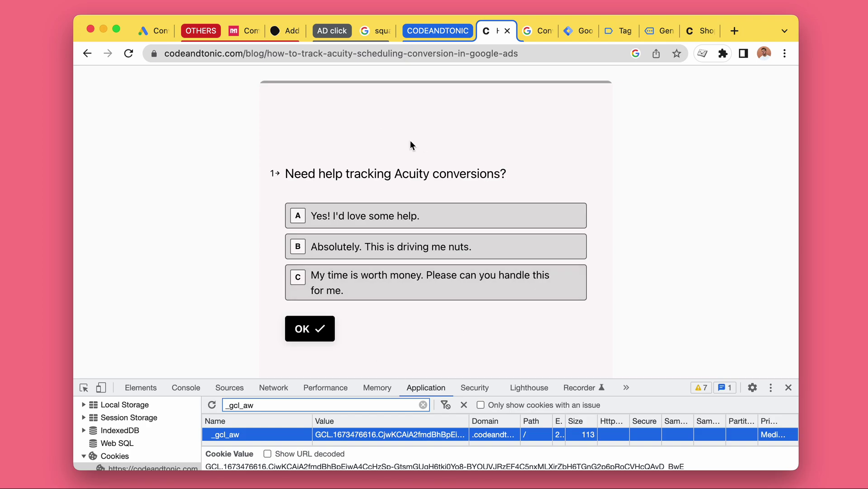
scroll(349, 232, down, 1)
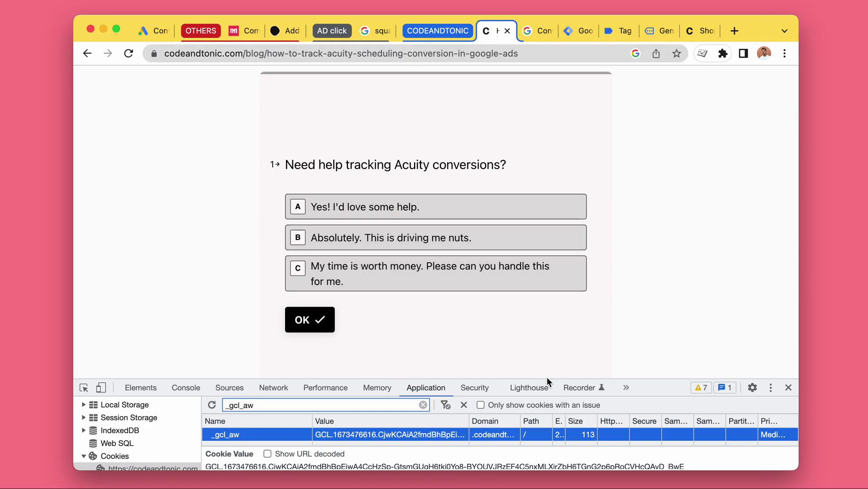
Enlarge the cookie details pane, then bring up the Google Ads Conversions summary.
drag(546, 381, 545, 368)
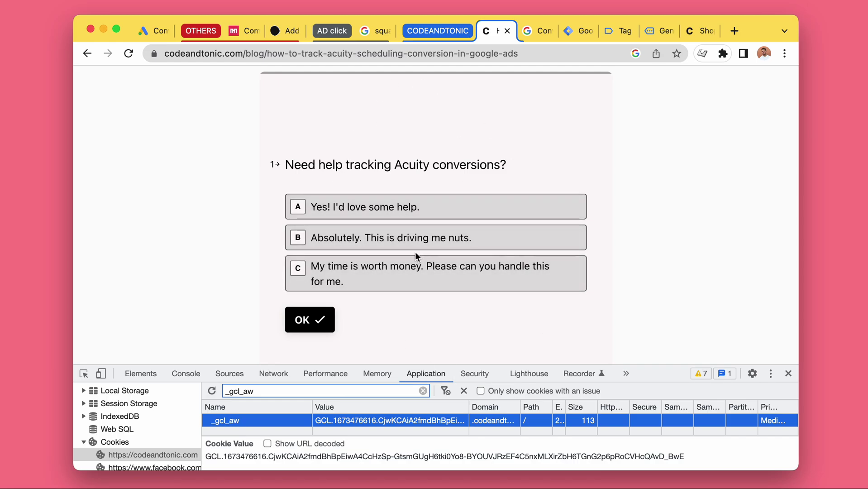
scroll(415, 252, down, 1)
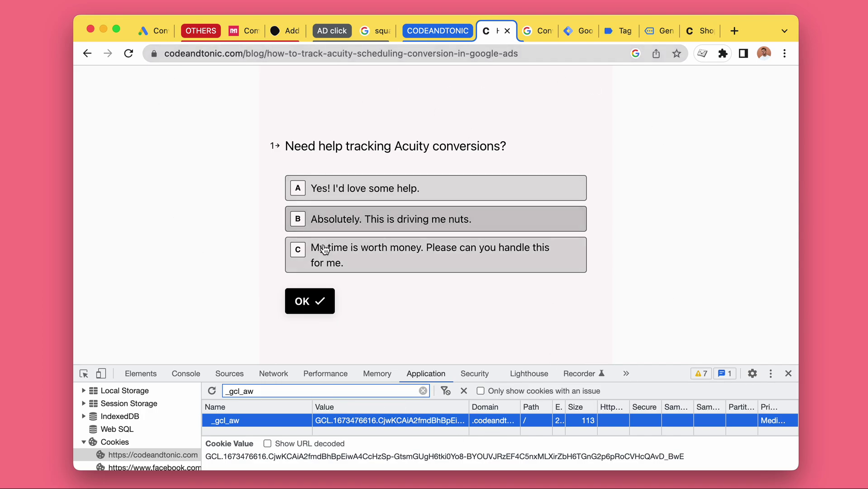
click(143, 31)
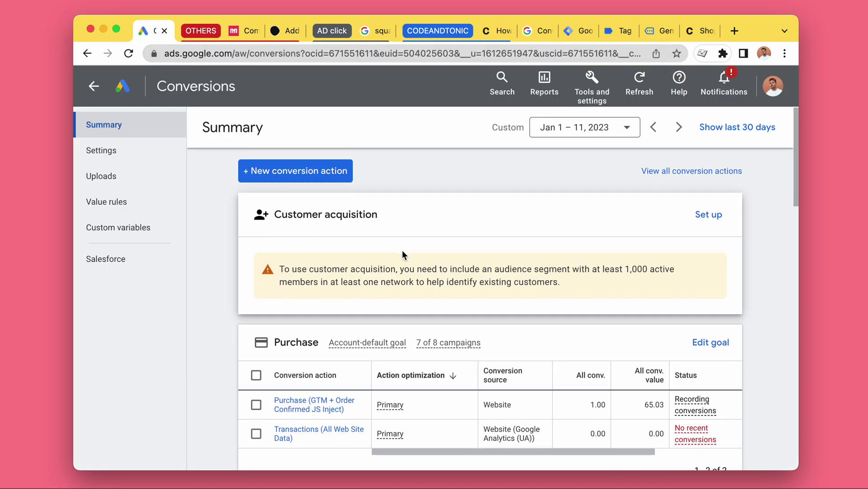
Glance at the Typeform conversion tracking and Tag Manager pages, ending on the blog post.
scroll(402, 249, down, 2)
click(496, 31)
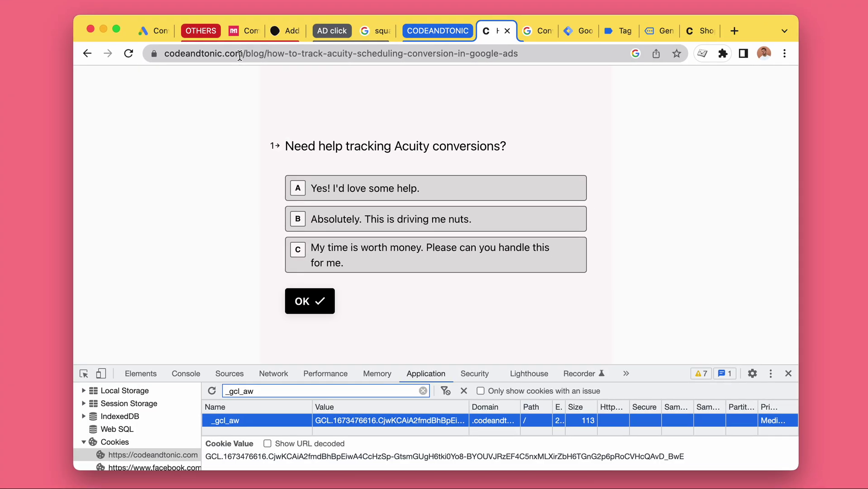
click(241, 31)
scroll(258, 175, down, 2)
scroll(260, 179, up, 15)
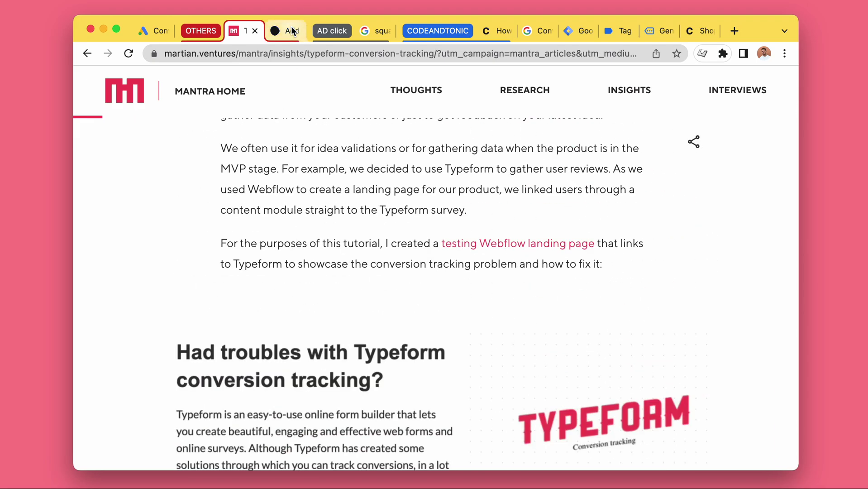
click(286, 30)
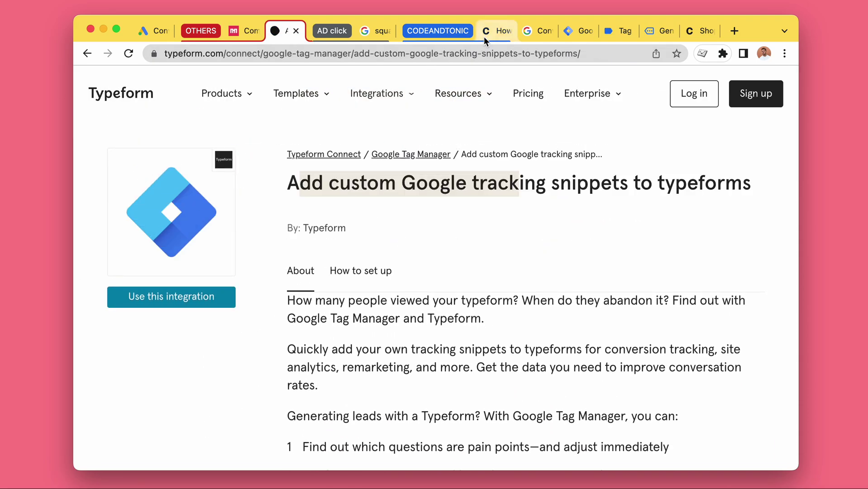
click(489, 34)
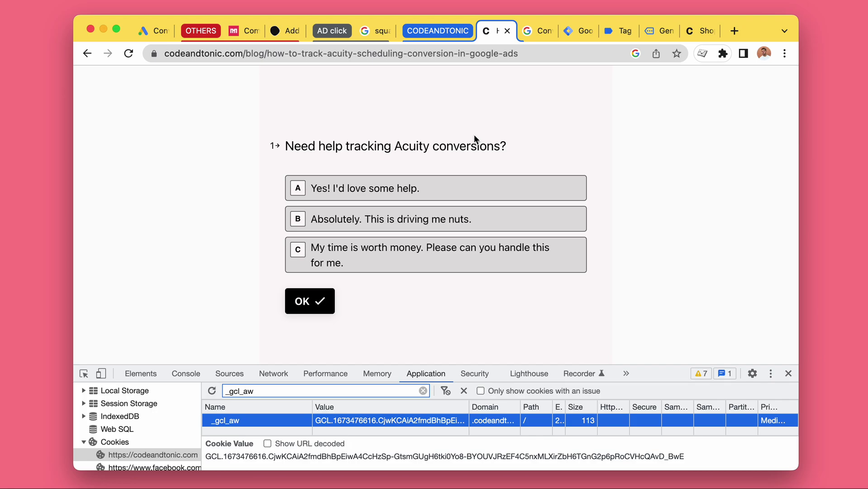
Enlarge DevTools and list form.typeform.com cookies, showing no _gcl_aw, then return to Typeform's GTM page.
drag(647, 364, 654, 262)
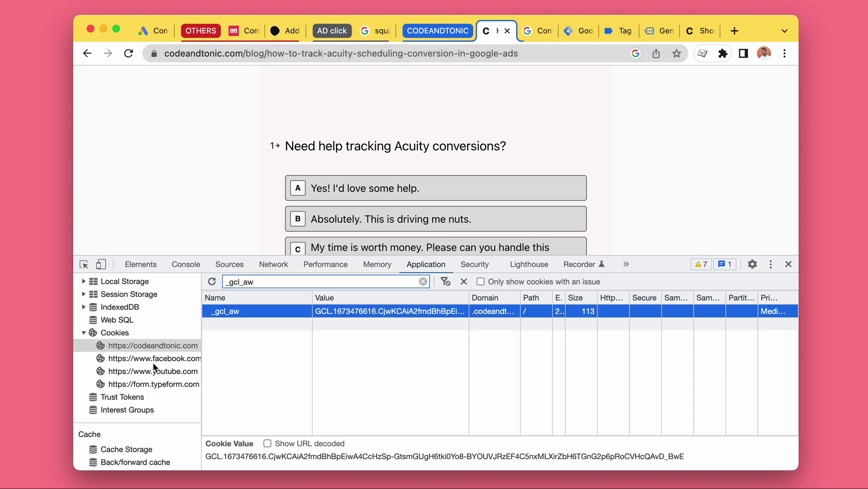
click(149, 383)
click(281, 32)
scroll(293, 235, down, 15)
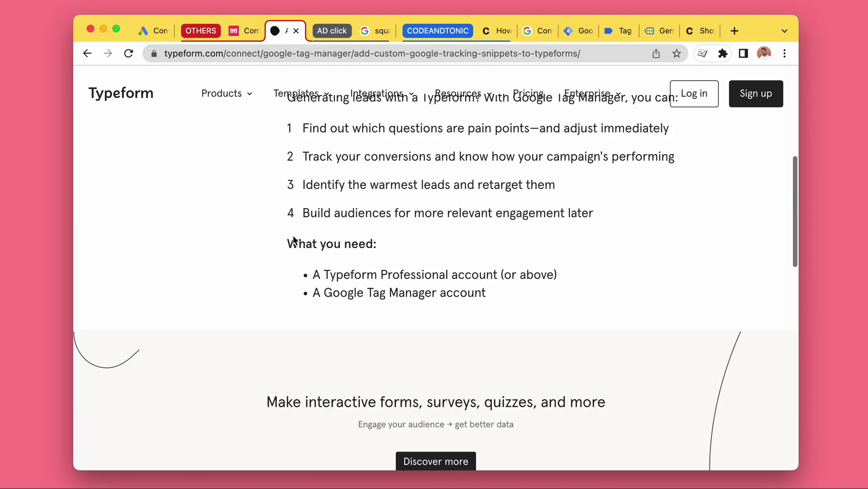
scroll(293, 235, up, 15)
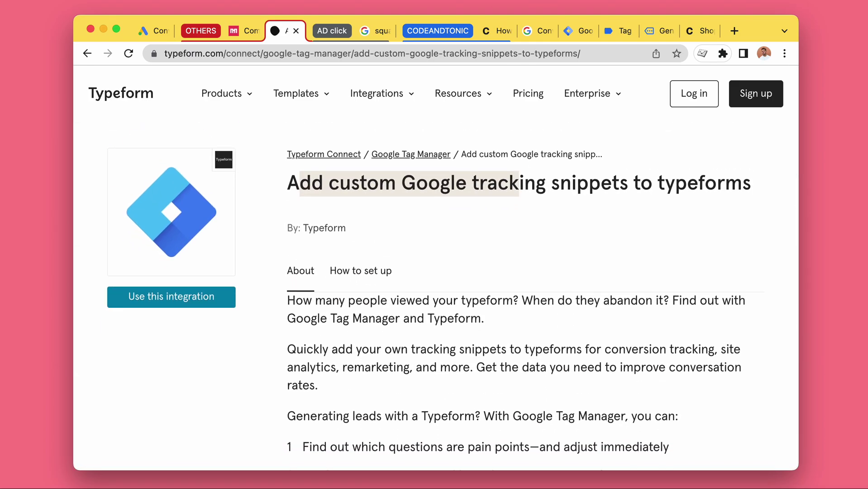